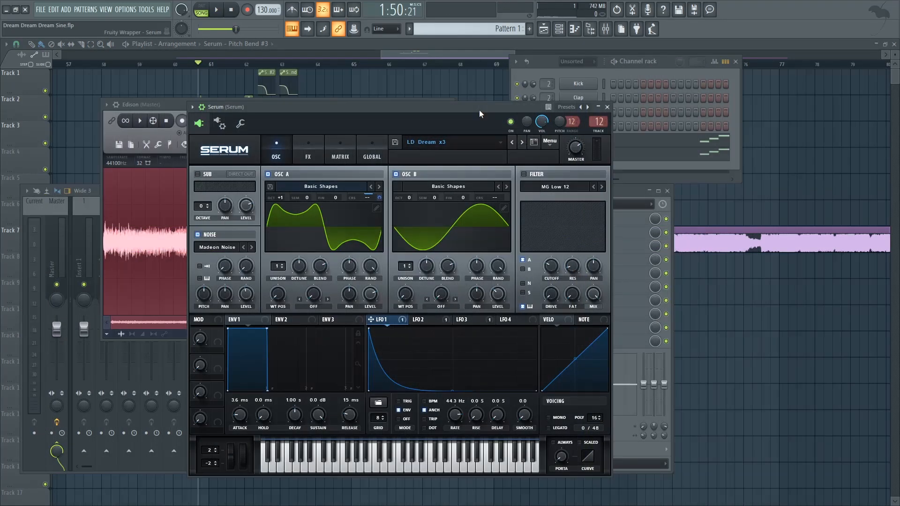
Step: Reload the Basic Shapes wavetable in oscillator A so that it starts from a plain sine wave
left_click(344, 185)
mouse_move(336, 127)
left_click(434, 174)
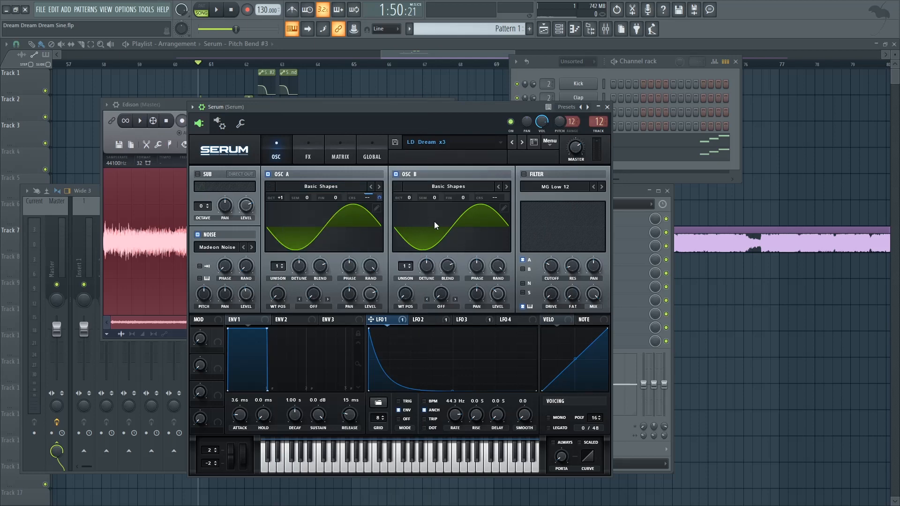
Step: In oscillator A's wavetable editor, draw progressively lower odd harmonics in bins 1, 3, 5 and 7, with bin 7 at 22%, and close the editor
left_click(377, 208)
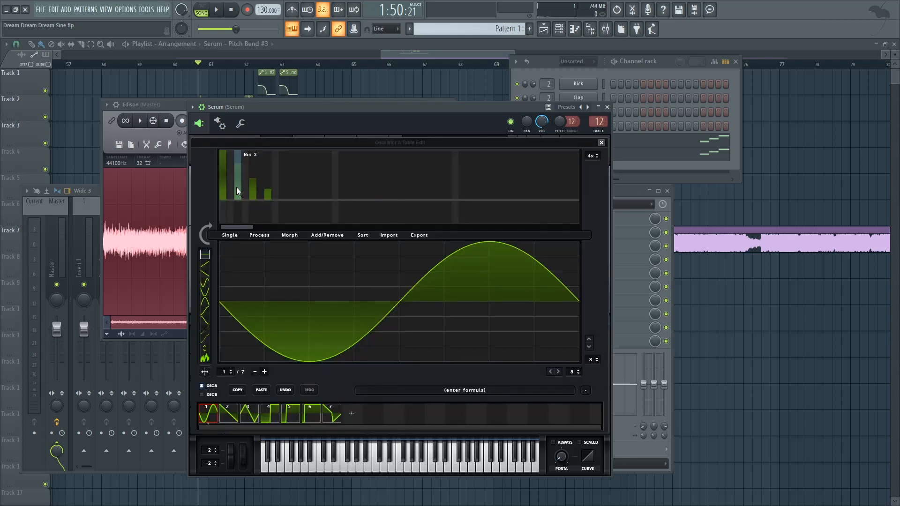
left_click_drag(224, 193, 223, 143)
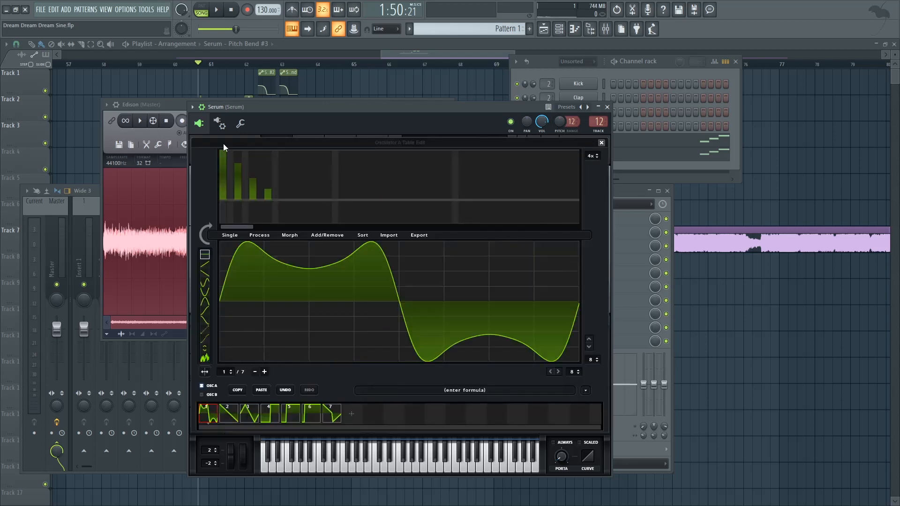
left_click_drag(238, 194, 252, 176)
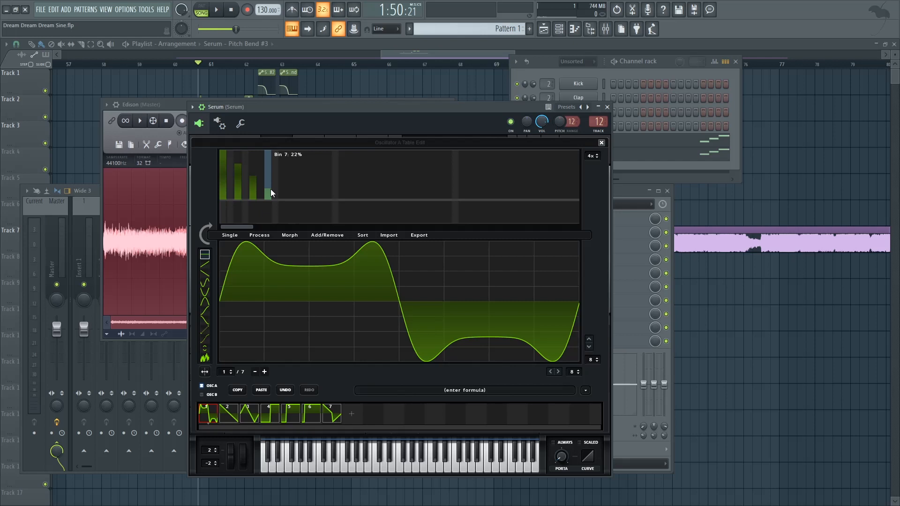
left_click(601, 143)
Step: Switch off oscillator B and the noise oscillator and play a note to hear oscillator A alone
left_click(396, 174)
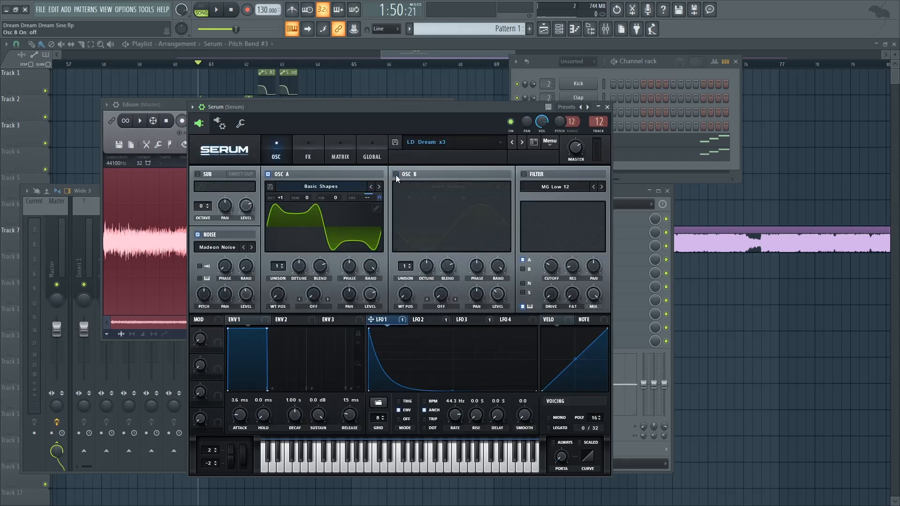
left_click(199, 234)
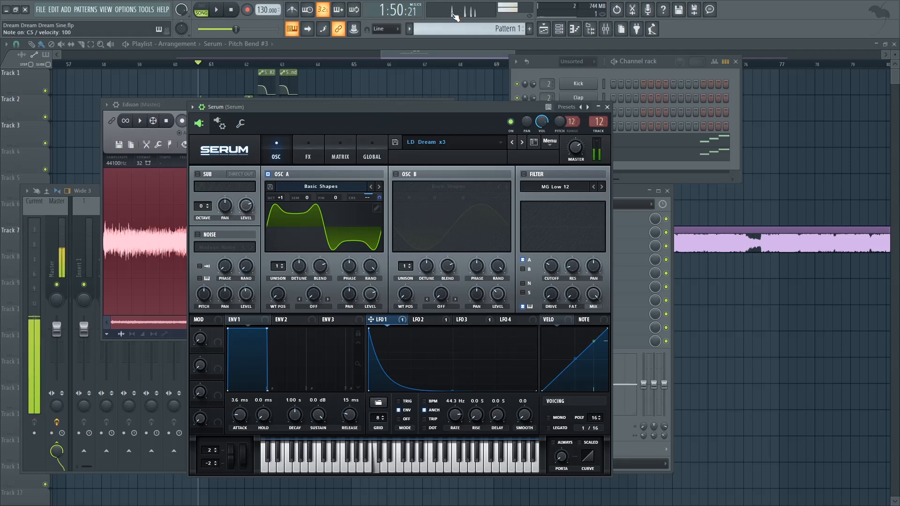
key("q")
Step: Switch oscillator B and the noise oscillator back on, checking oscillator B's level
left_click(395, 174)
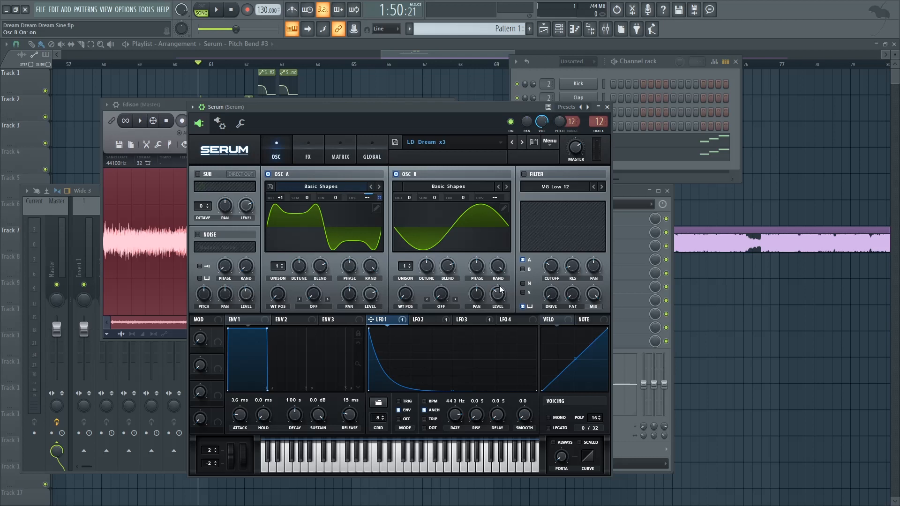
left_click_drag(499, 295, 501, 297)
left_click(199, 237)
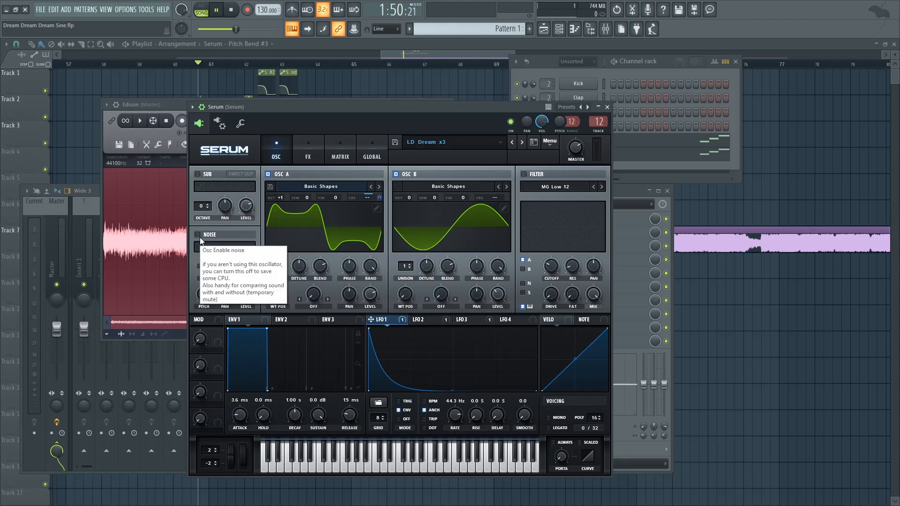
Step: Play the arrangement briefly to audition the patch with both oscillators and the noise active
left_click_drag(377, 107, 390, 108)
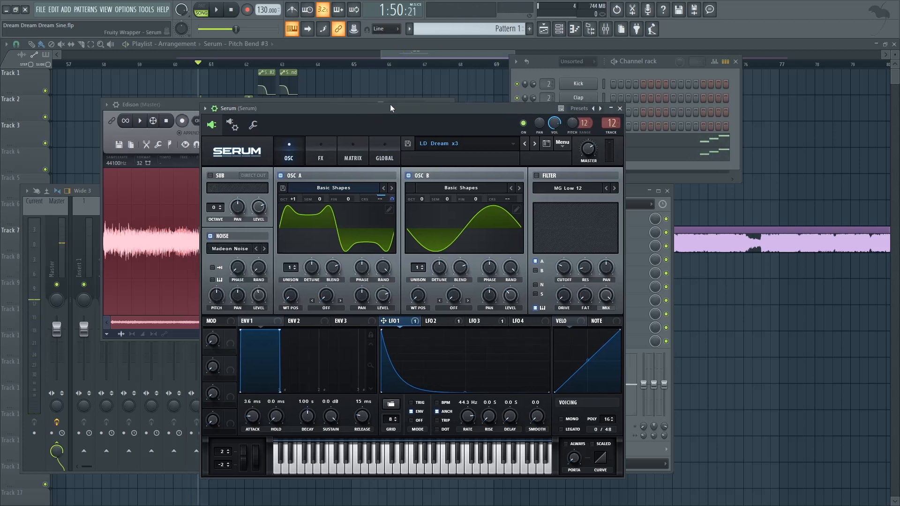
key("space")
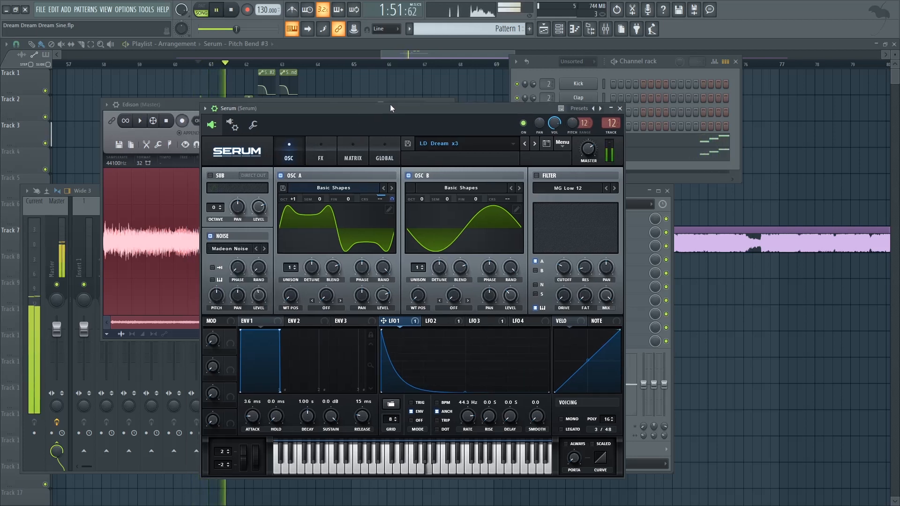
key("space")
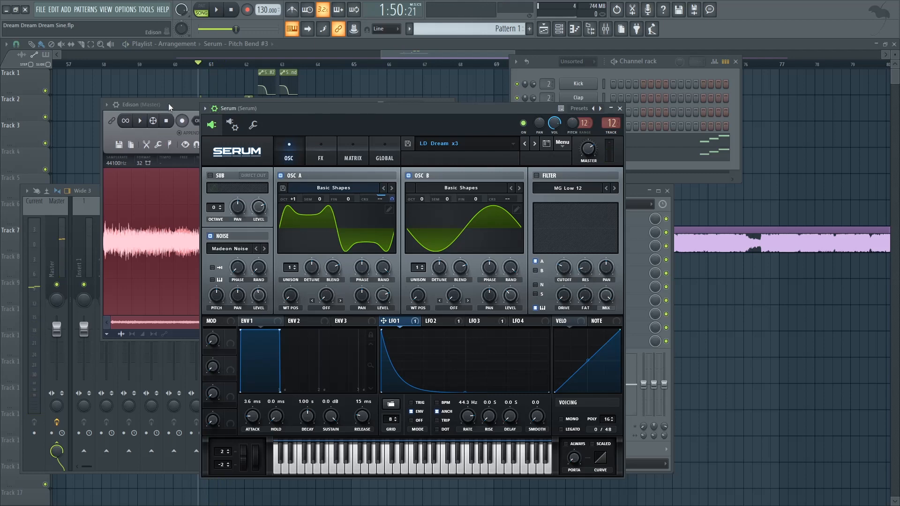
Step: Play the recorded sample in Edison and apply an equalization to it
left_click(168, 103)
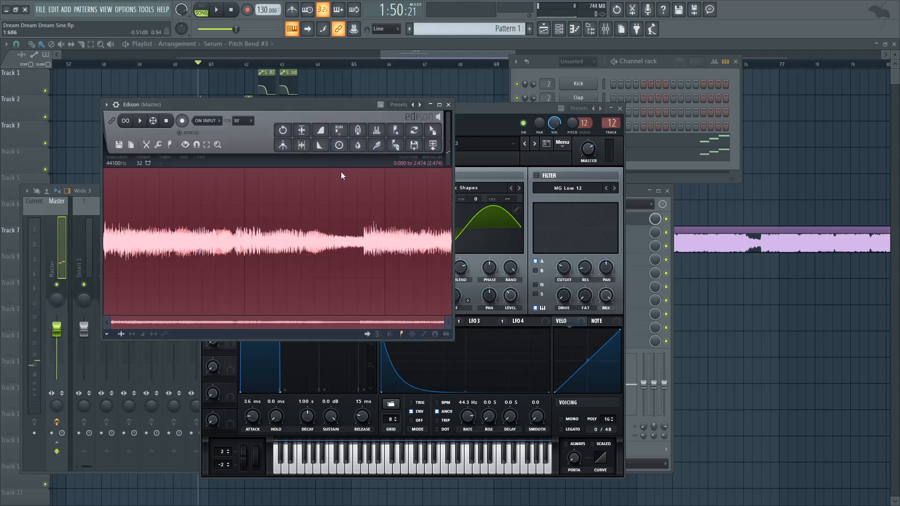
key("space")
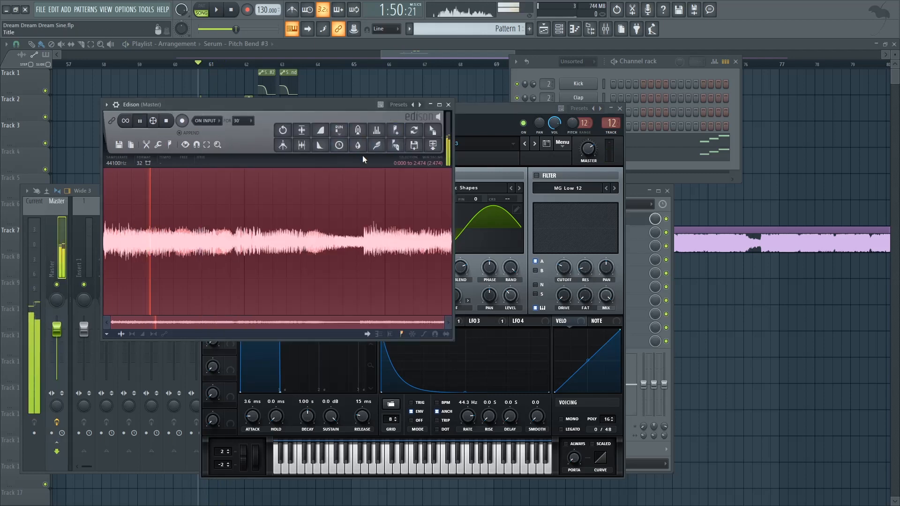
left_click(377, 133)
left_click(594, 325)
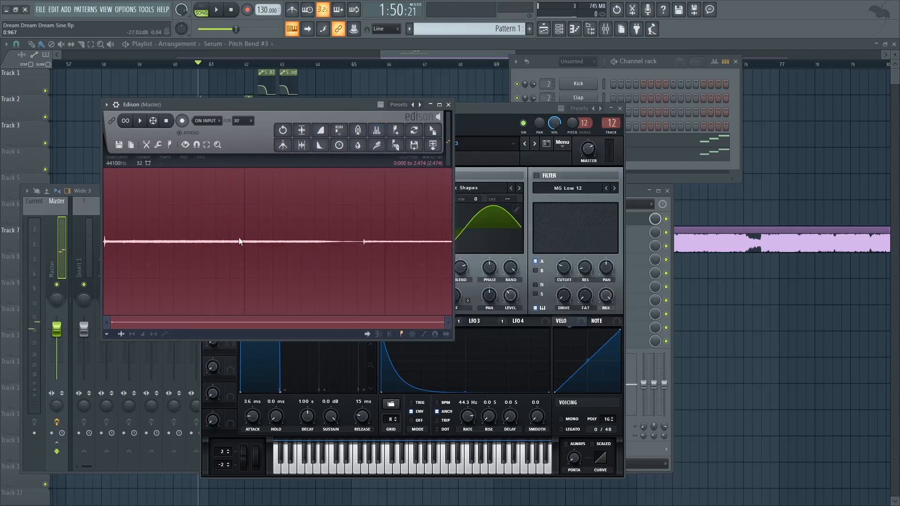
Step: Normalize the equalized sample in Edison and play it back
left_click(303, 134)
key("space")
key("space")
Step: Return to the Serum window and audition the lead with the arrangement and single test notes
left_click(528, 112)
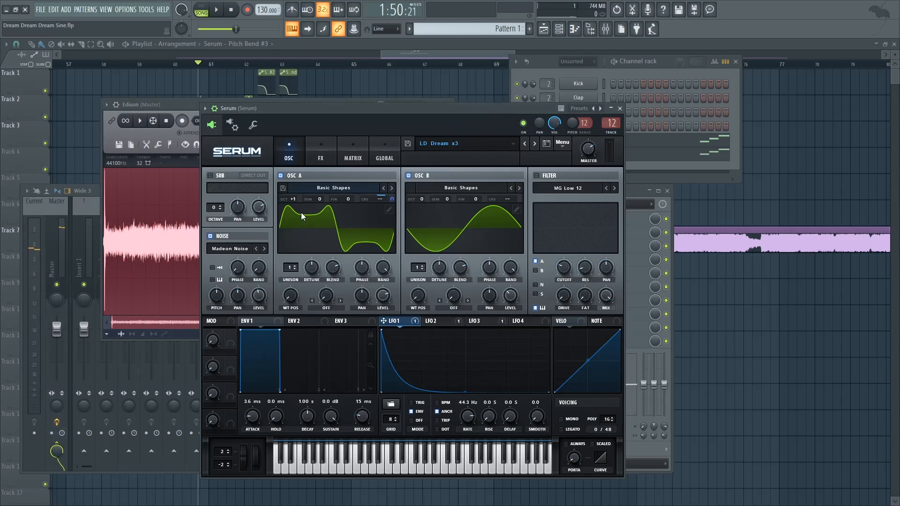
left_click_drag(420, 111, 429, 108)
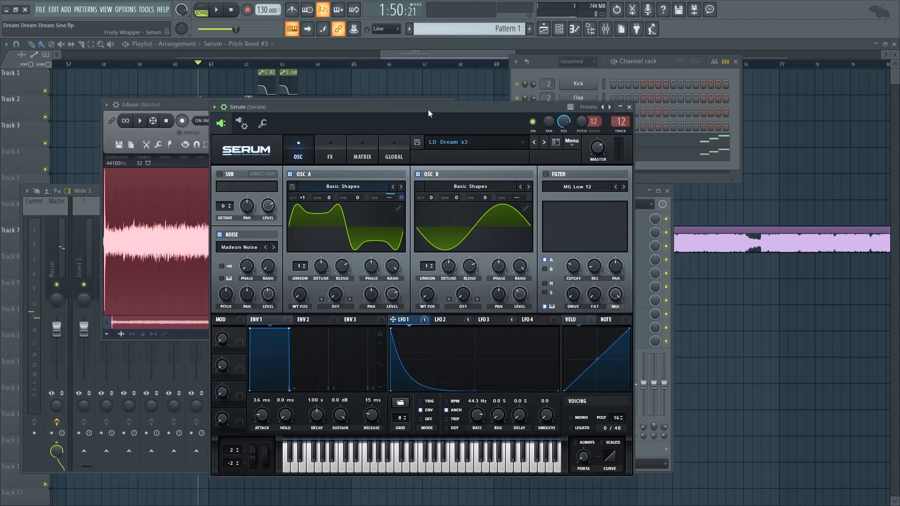
key("space")
key("space")
key("z")
key("z")
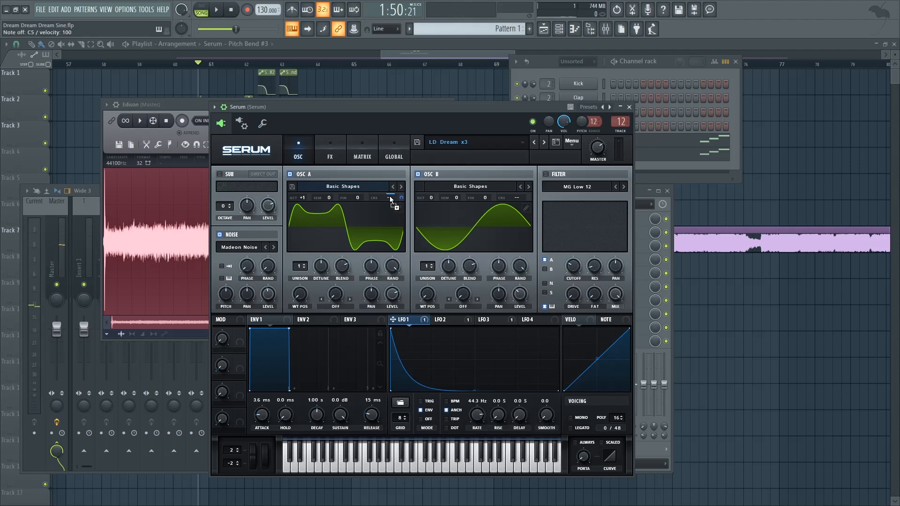
Step: In the modulation matrix, set the output of LFO 1's A CoarsePit modulation to its maximum
left_click(364, 154)
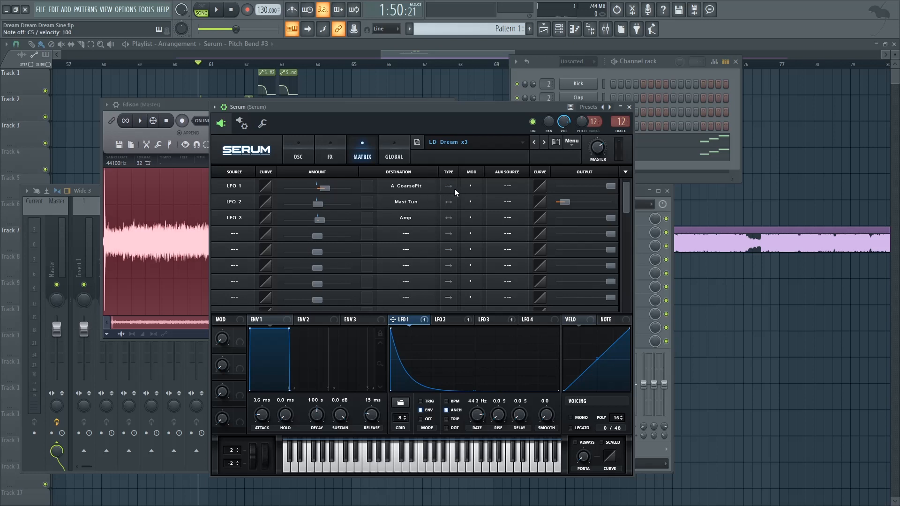
mouse_move(325, 189)
left_click_drag(611, 186, 632, 185)
Step: Display LFO 2 and examine its BPM sync option and the Global destinations of its matrix row
left_click(447, 320)
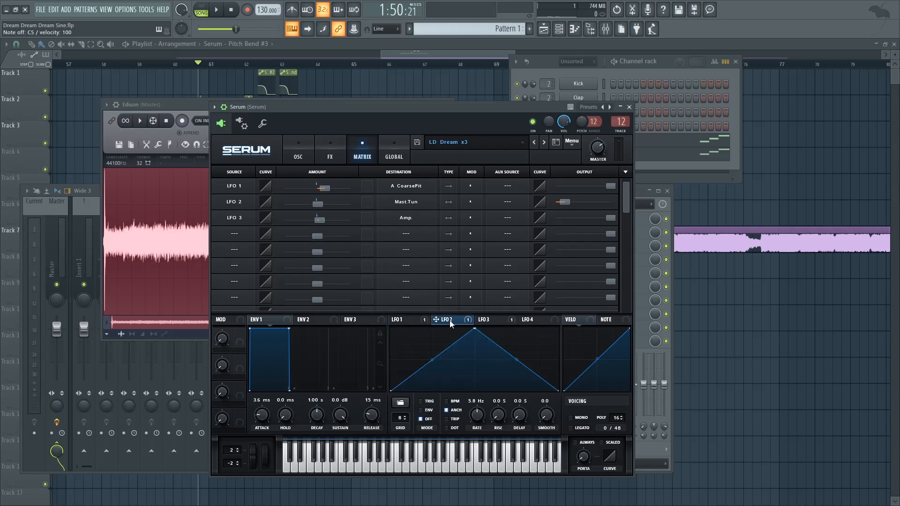
left_click(453, 403)
left_click(452, 404)
left_click(393, 201)
mouse_move(439, 289)
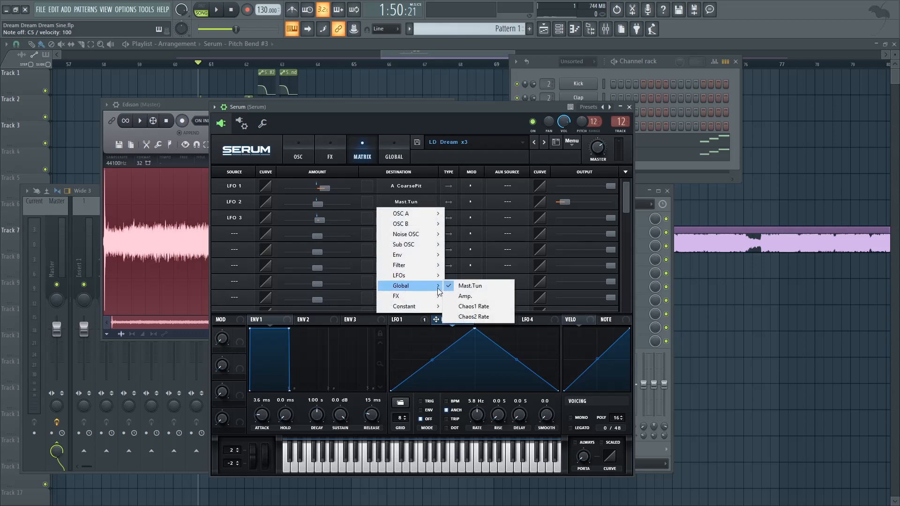
left_click(464, 295)
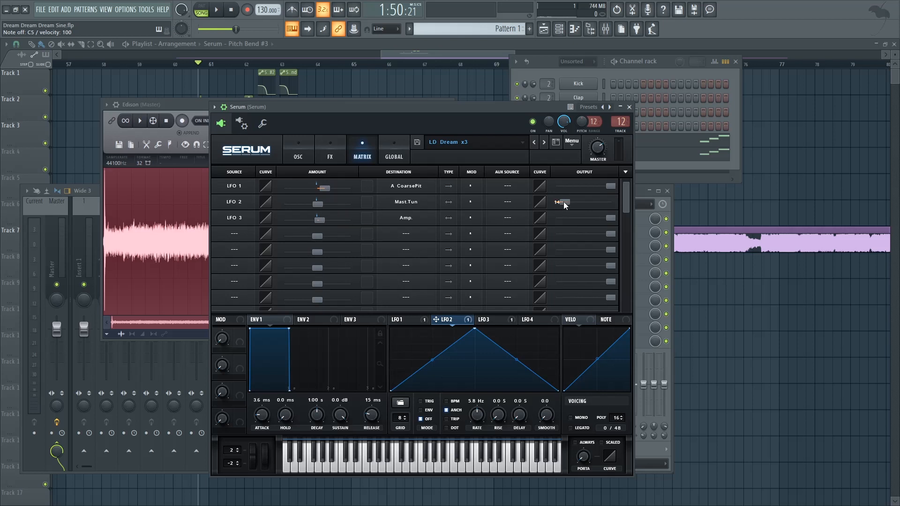
Step: Set the output of LFO 2's Mast.Tun modulation to 100 and play the arrangement
left_click_drag(564, 203, 637, 202)
mouse_move(613, 204)
key("space")
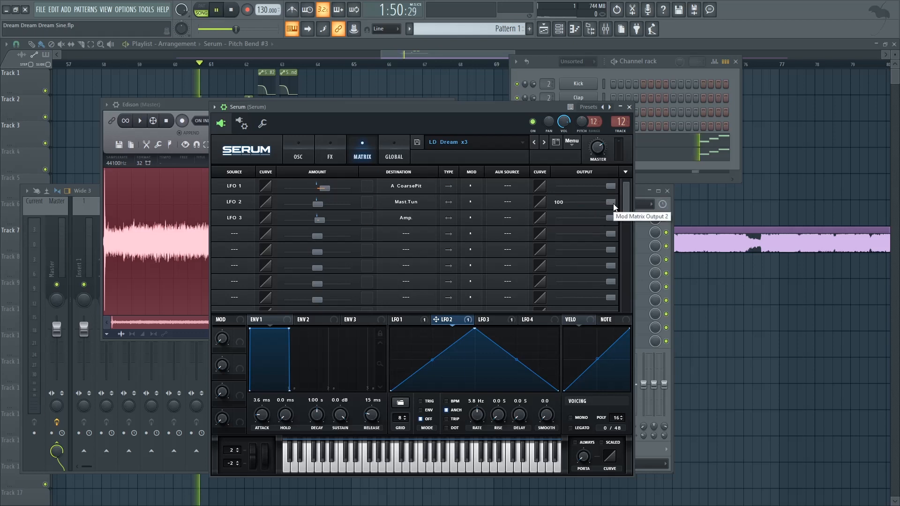
key("space")
Step: Lower the output of LFO 2's Mast.Tun modulation to about 10 and play the arrangement
left_click_drag(612, 202, 558, 212)
key("space")
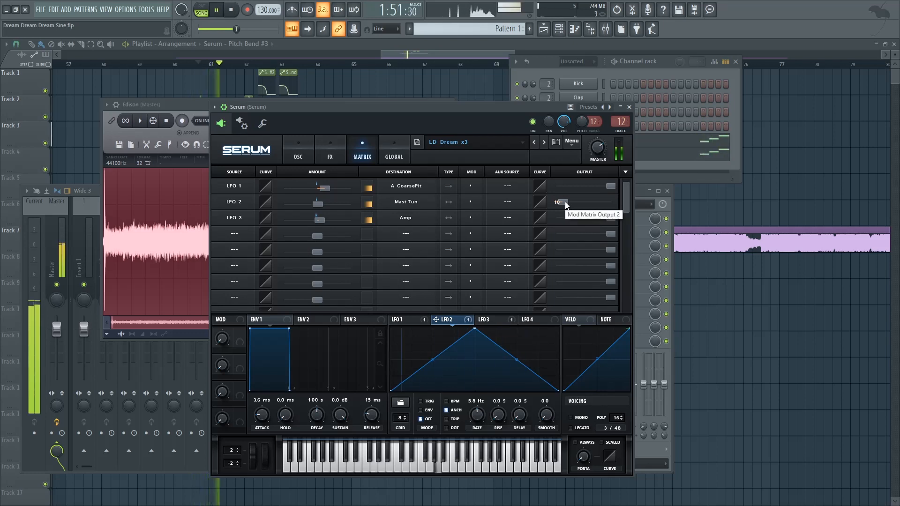
key("space")
Step: Display LFO 3 and examine the Global destination assigned to its matrix row
left_click(489, 322)
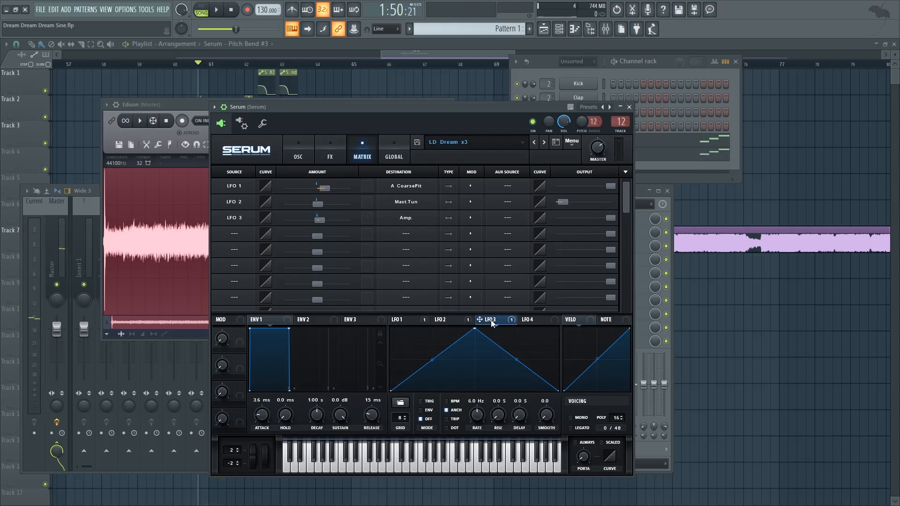
left_click(401, 235)
mouse_move(401, 301)
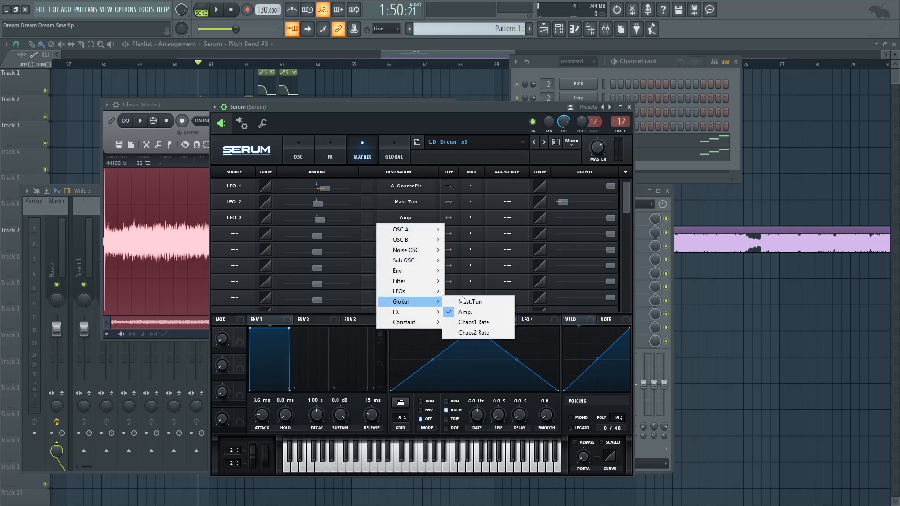
left_click(421, 120)
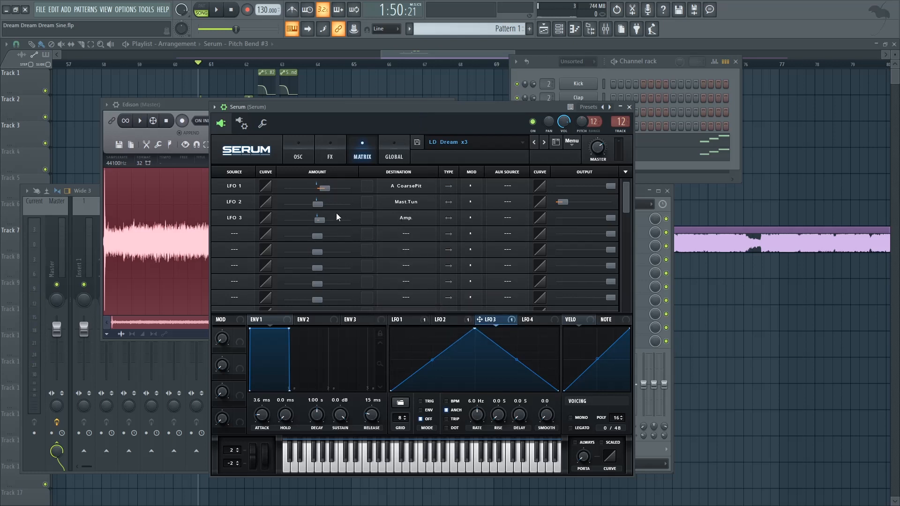
Step: Set the amount of LFO 3's Amp. modulation to 17 and play the arrangement
mouse_move(320, 221)
left_mouse_down()
mouse_move(372, 226)
mouse_move(317, 228)
left_mouse_up()
key("space")
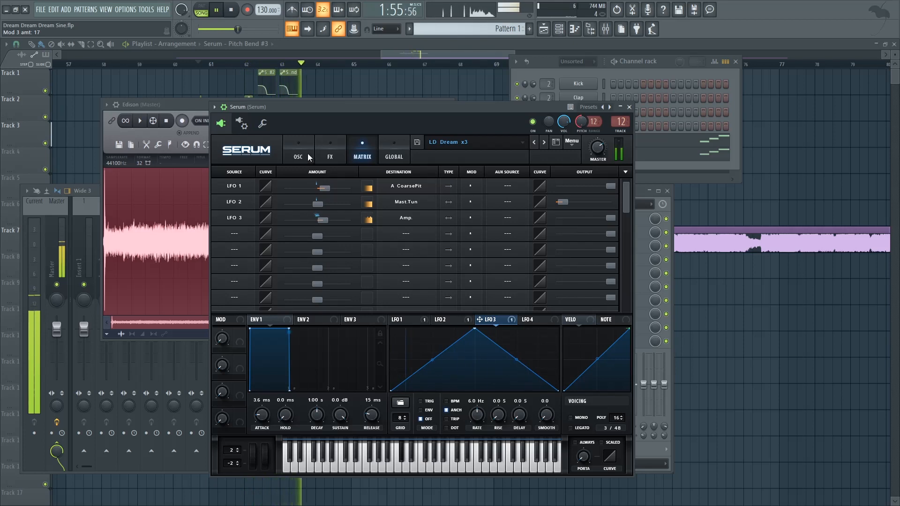
key("space")
Step: Show the effects rack, examine the chorus settings and play the arrangement with the chorus active
left_click(324, 147)
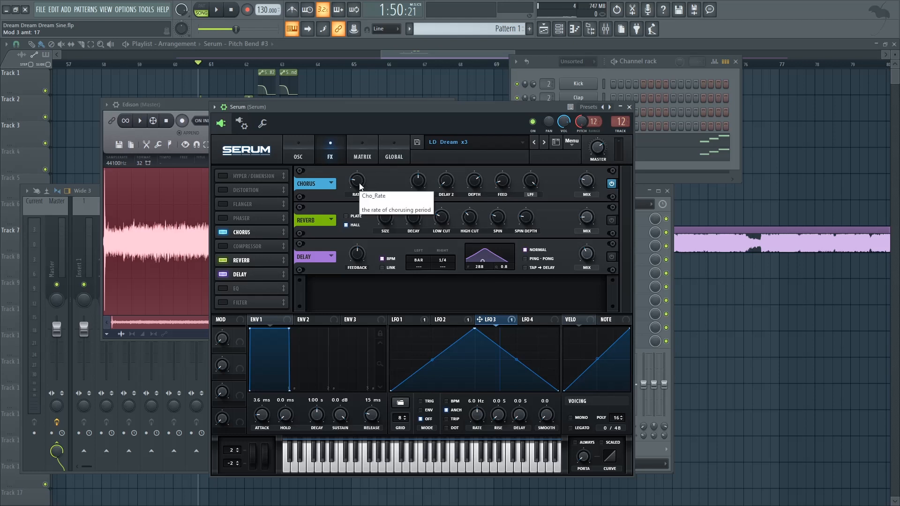
left_click(474, 184)
key("space")
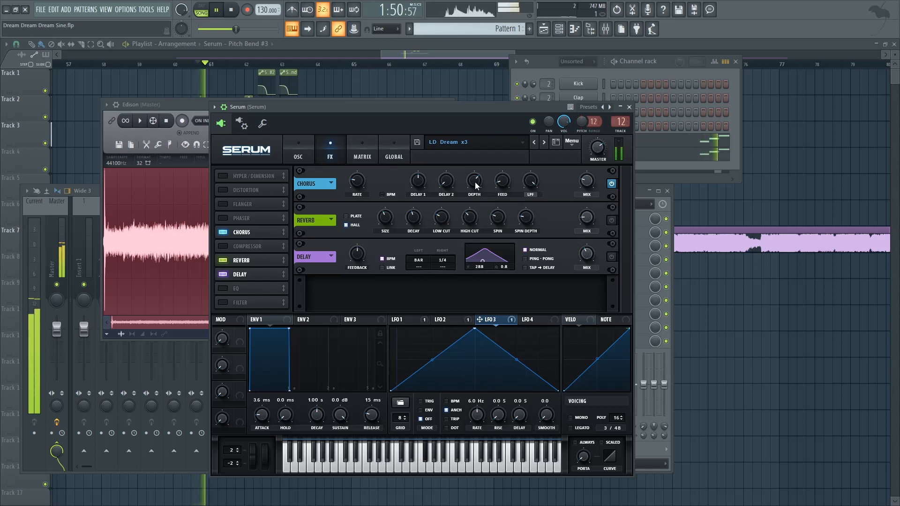
key("space")
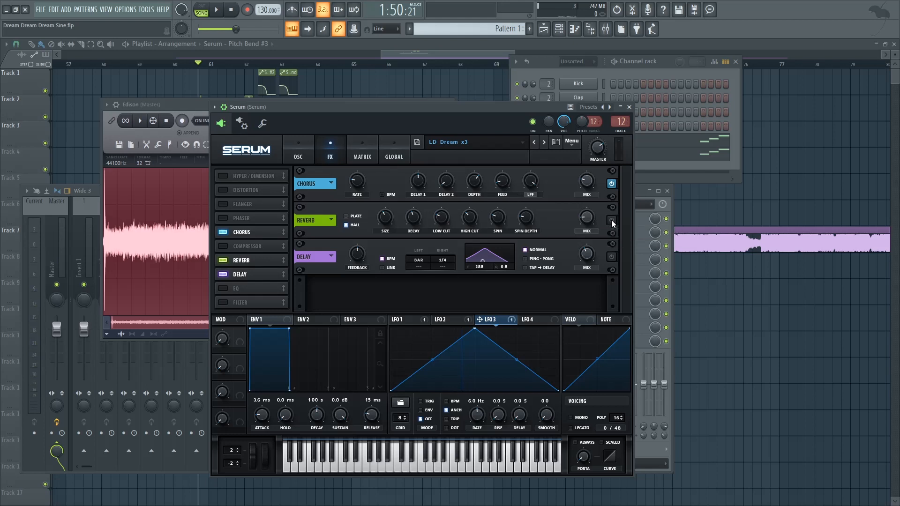
Step: Enable the reverb, play the arrangement with it and return to the oscillator view
mouse_move(415, 219)
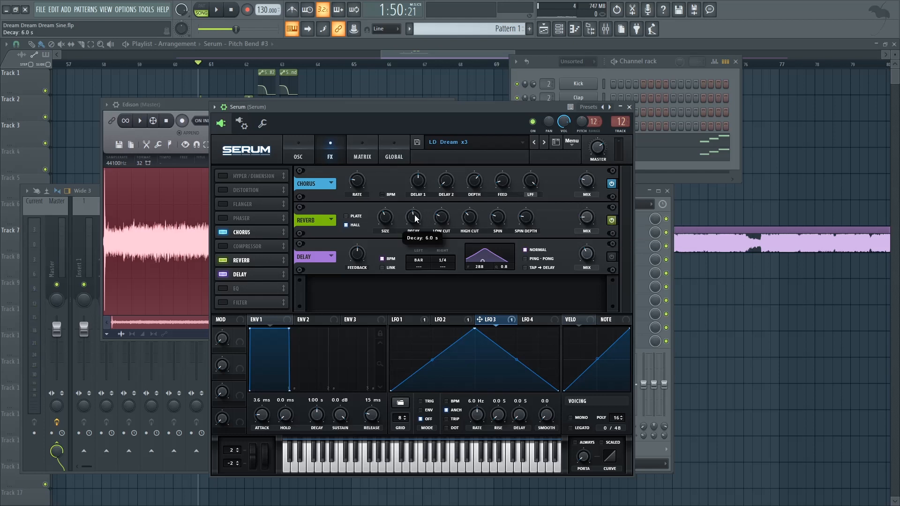
mouse_move(443, 221)
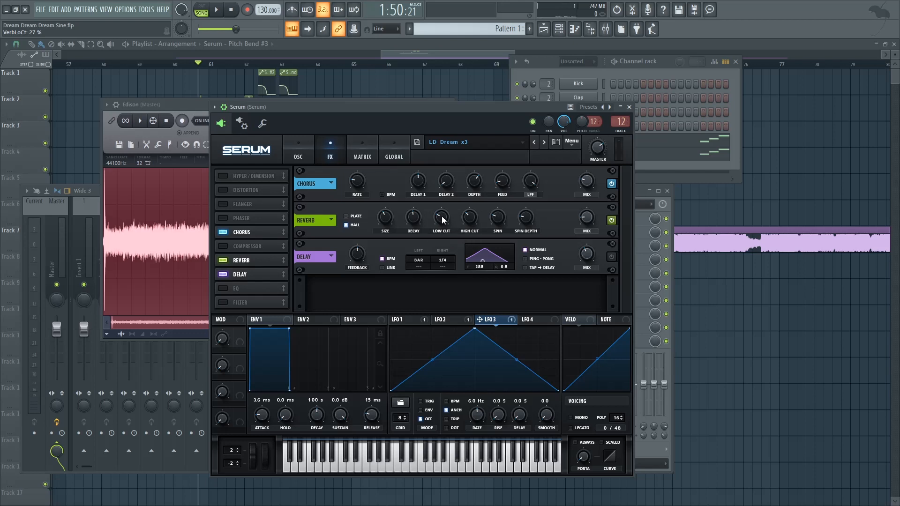
key("space")
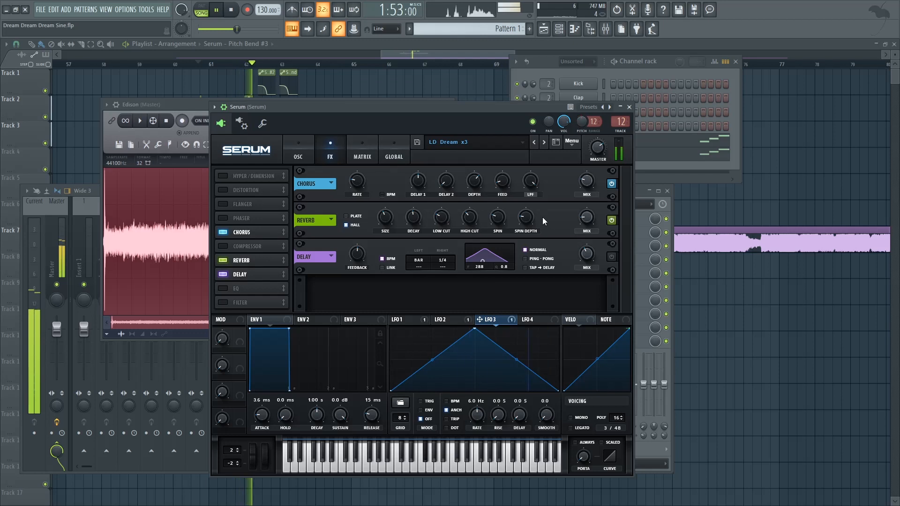
key("space")
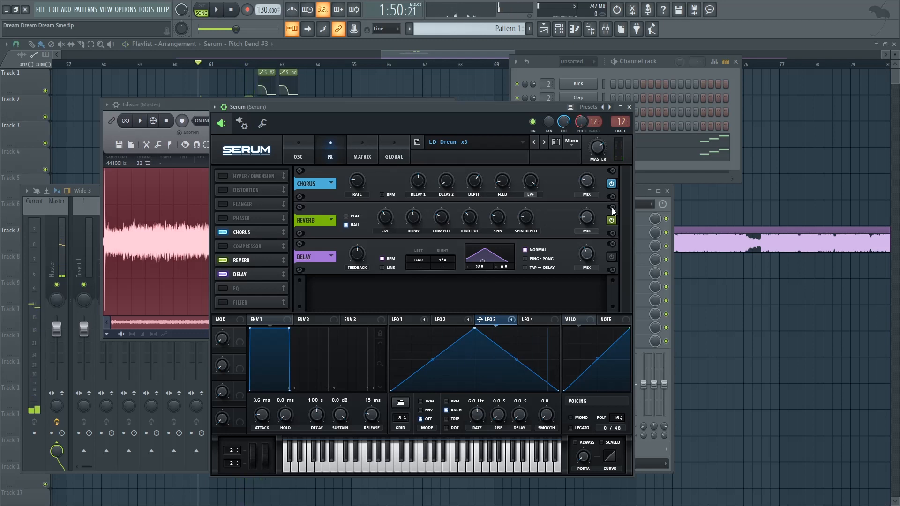
left_click(298, 149)
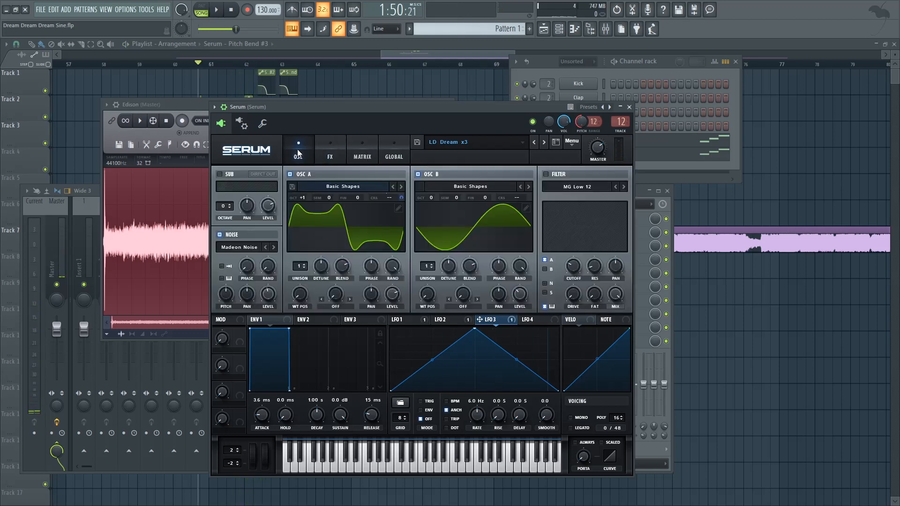
Step: Enable the delay in the effects rack, lower its filter frequency to 223 and play the arrangement with it
left_click(334, 149)
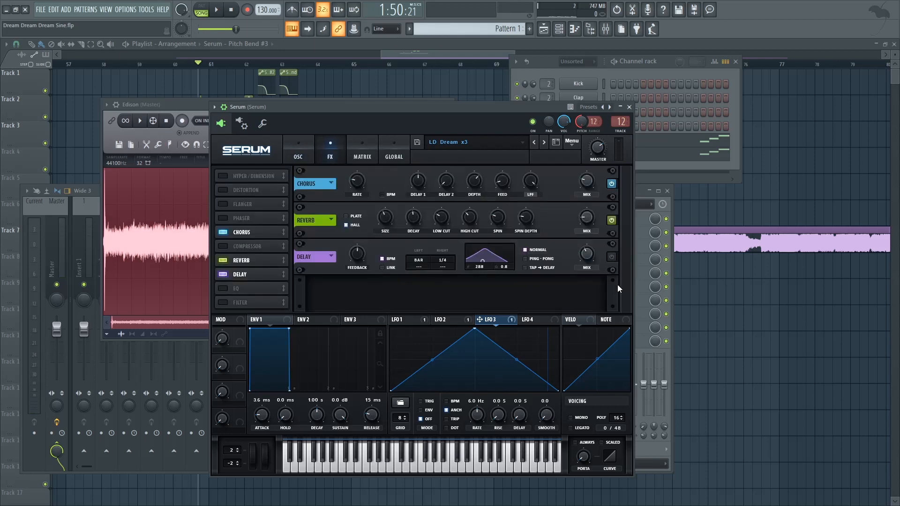
left_click(612, 257)
left_click_drag(482, 260, 483, 269)
left_click_drag(432, 107, 427, 114)
key("space")
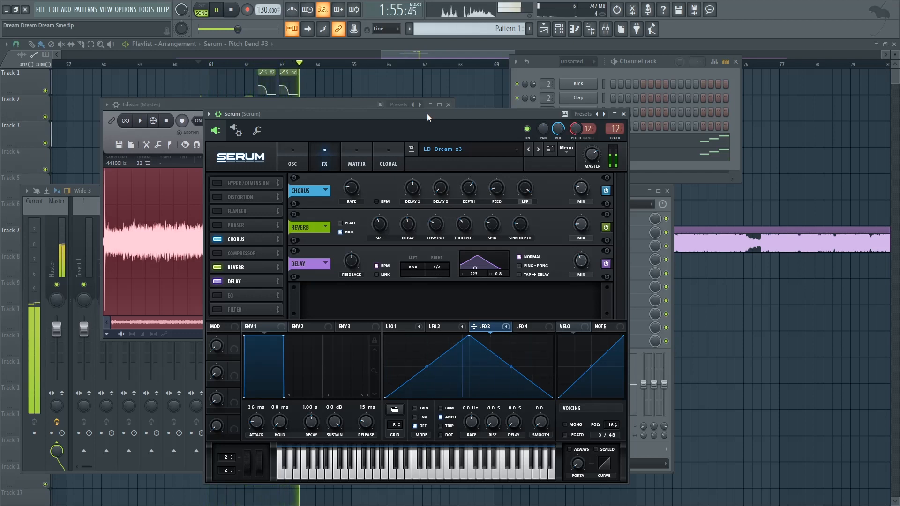
key("space")
left_click_drag(426, 114, 420, 121)
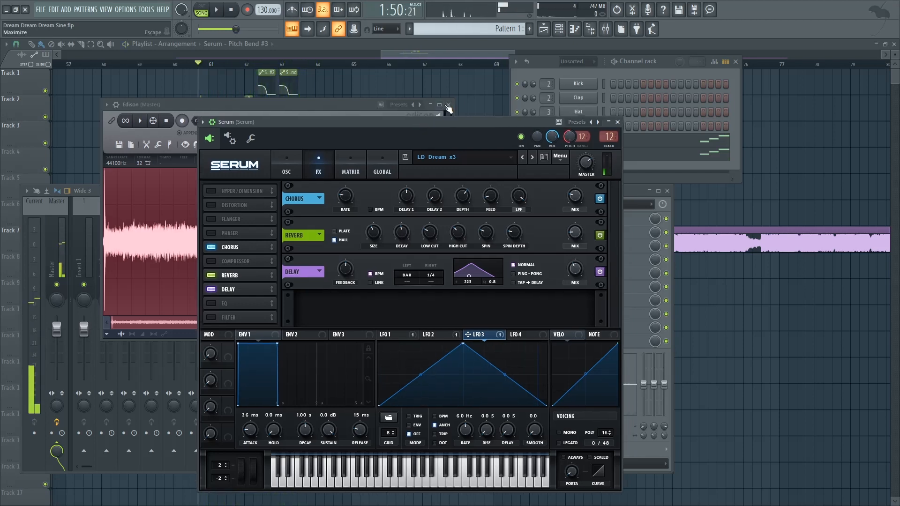
Step: Close the Edison and mixer windows and play the arrangement with the playlist's pattern and pitch bend clips in view
left_click(449, 105)
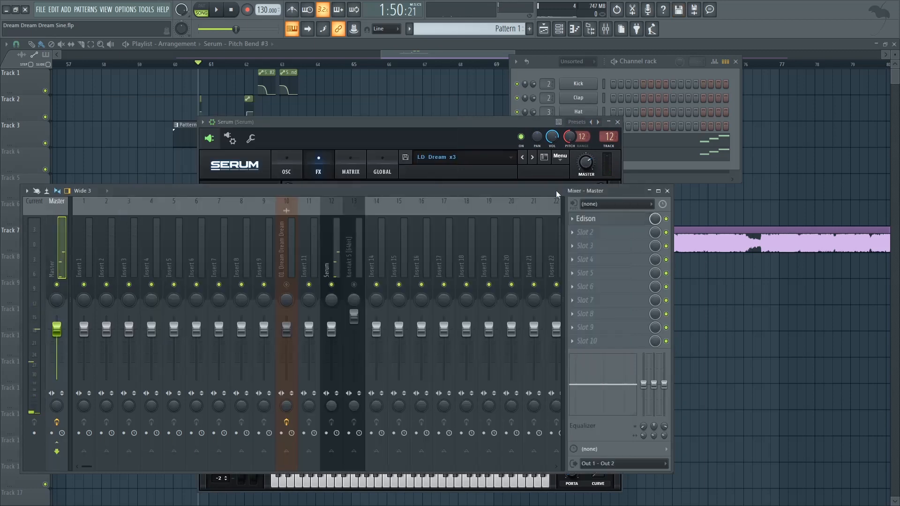
left_click(667, 191)
left_click_drag(514, 55, 407, 61)
key("space")
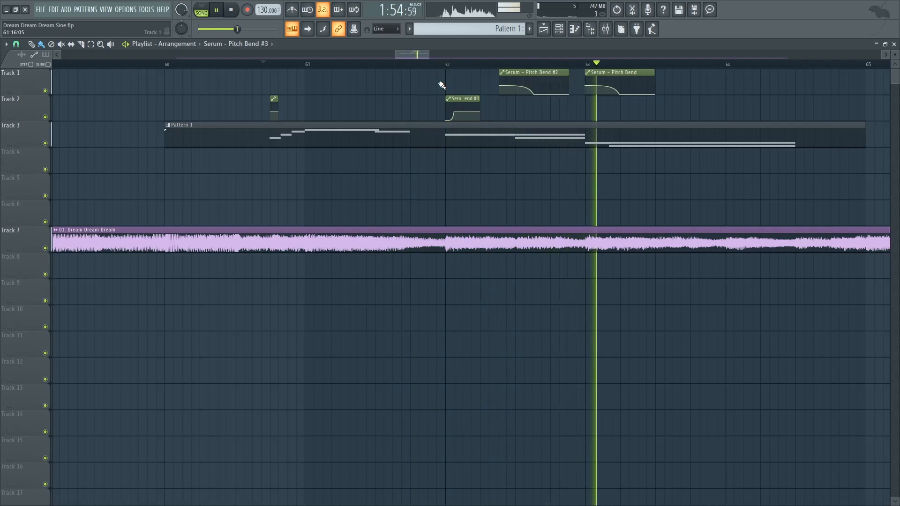
key("space")
Step: Play the arrangement while muting the pitch bend automation on Tracks 1 and 2, and unmute both tracks
left_click(45, 116)
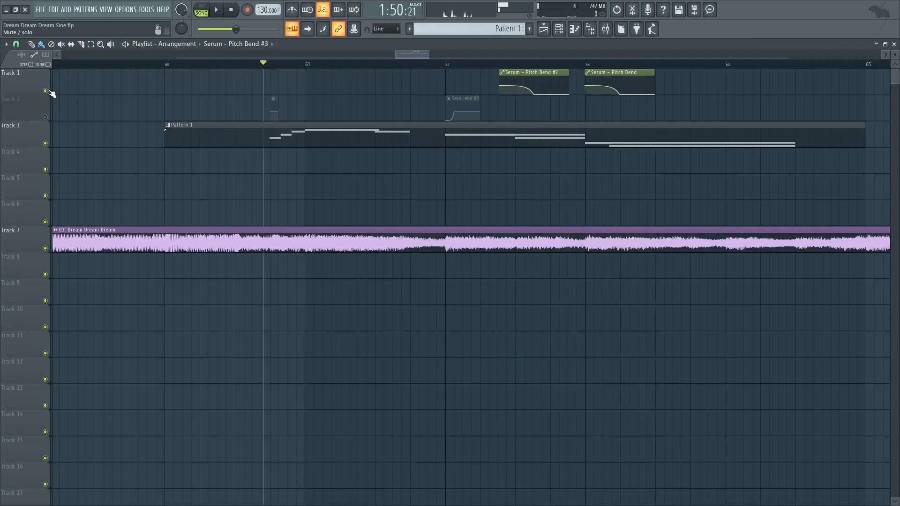
left_click(45, 90)
left_click(45, 116)
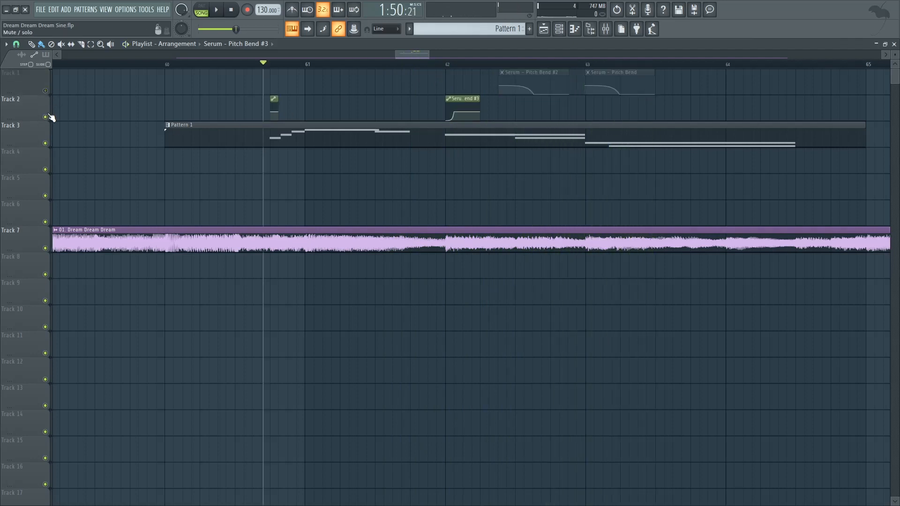
key("space")
left_click(45, 117)
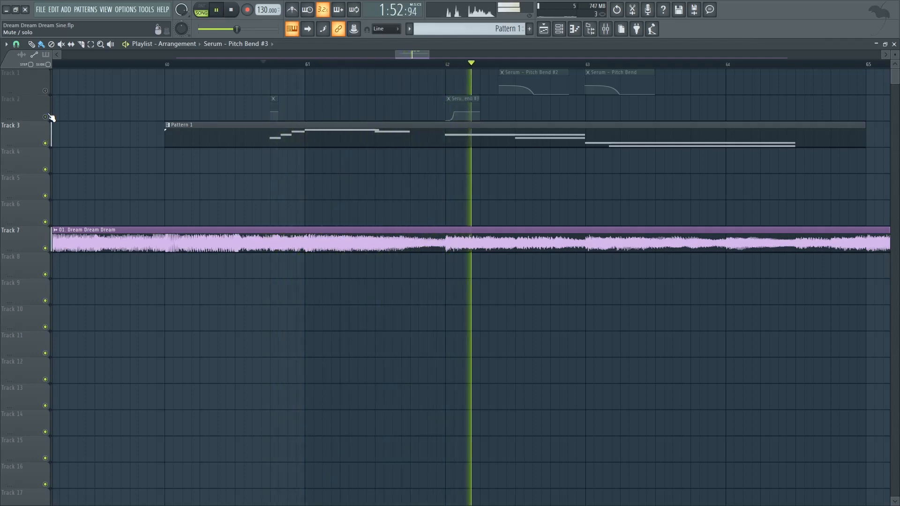
key("space")
left_click(45, 117)
left_click(45, 91)
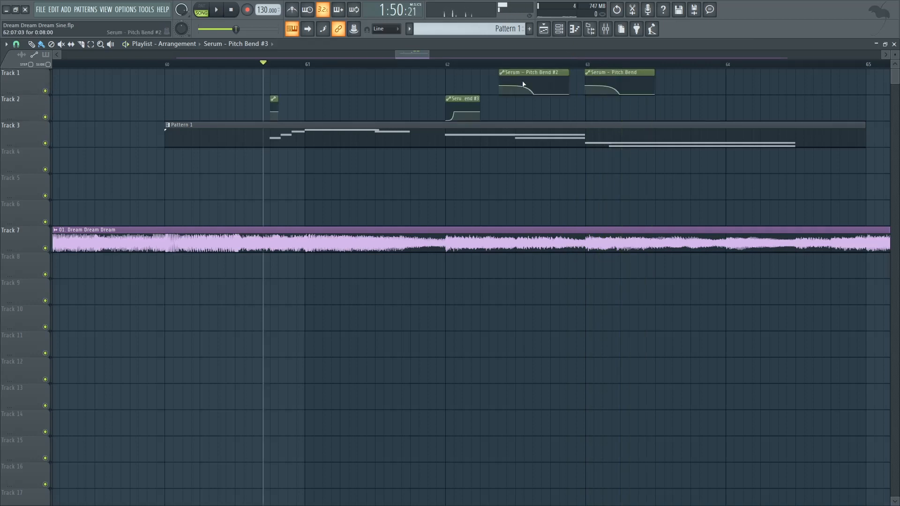
Step: Reopen the Serum instrument and move its window and the channel rack clear of the playlist's upper clips
left_click(558, 30)
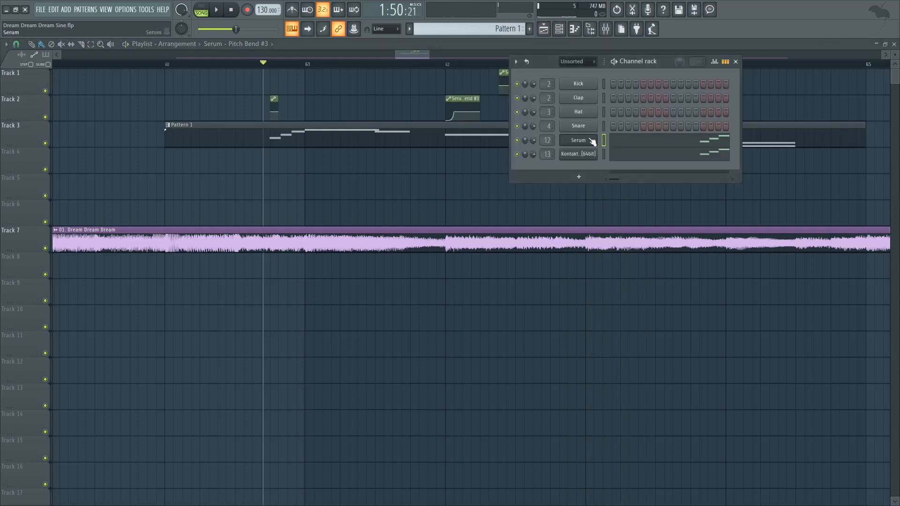
left_click(592, 140)
left_click_drag(466, 124, 466, 134)
left_click_drag(538, 62, 651, 161)
left_click_drag(506, 127, 494, 164)
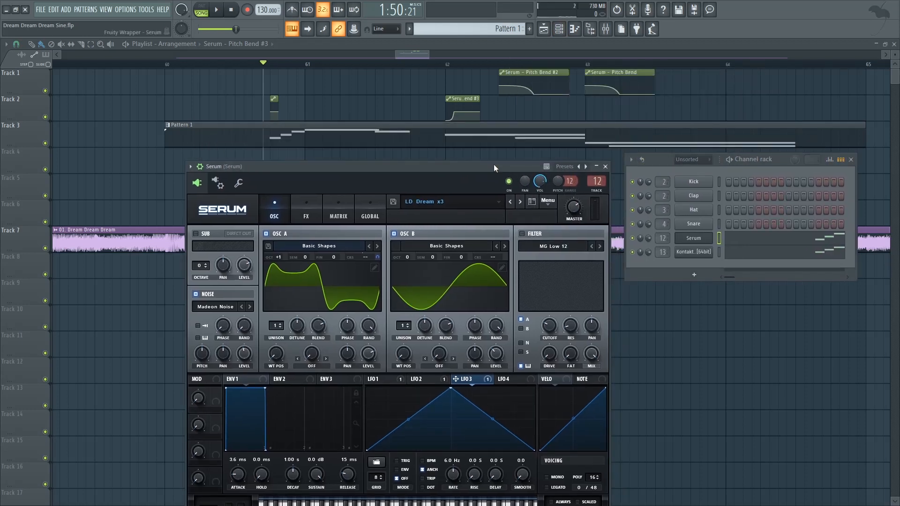
left_click_drag(493, 164, 489, 163)
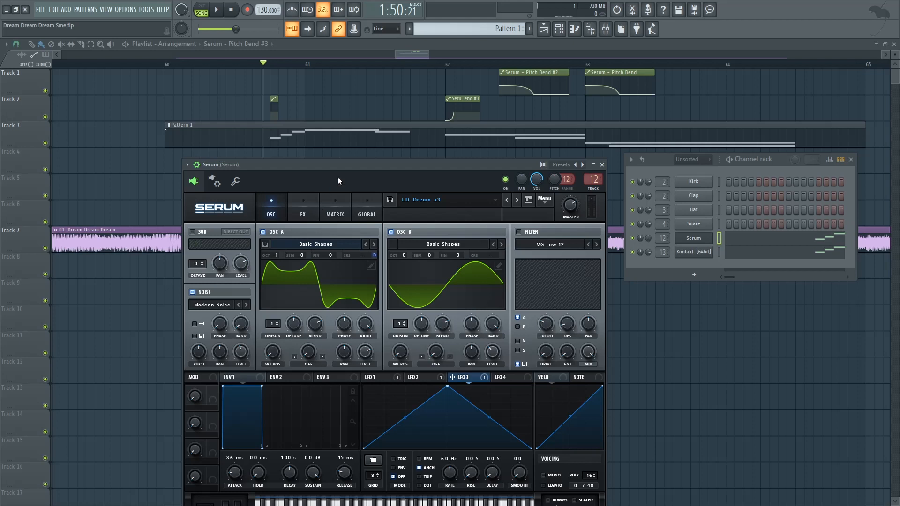
left_click_drag(351, 161, 341, 156)
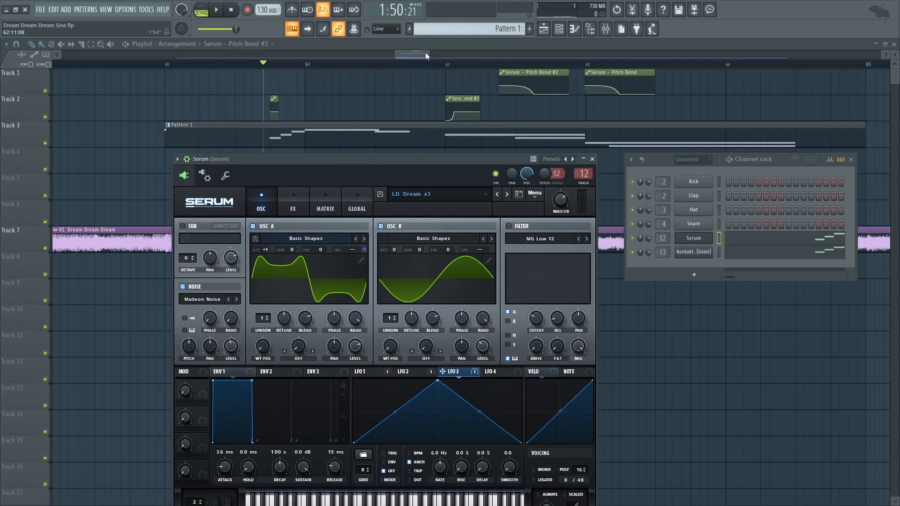
Step: Unmute the Kontakt 5 mixer track, mute the Serum track and play the Kontakt layer alone
key("F12")
left_click(606, 30)
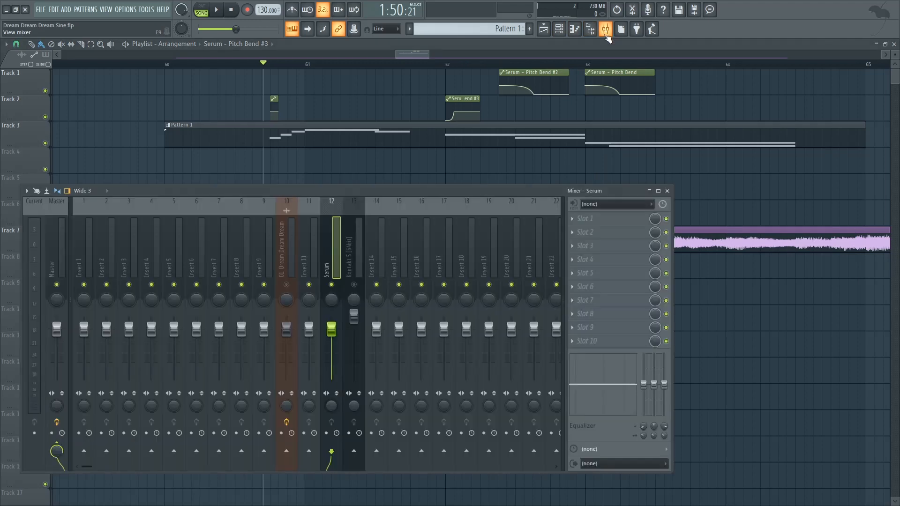
left_click(354, 285)
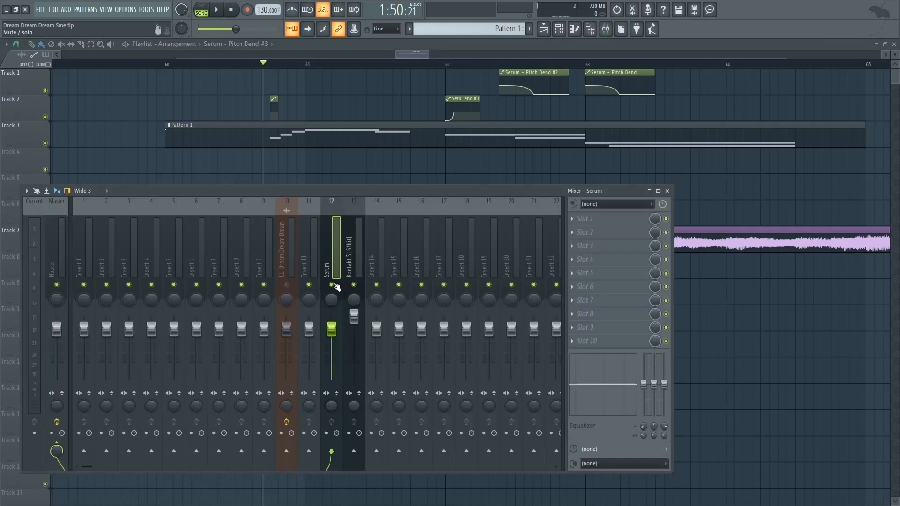
left_click(332, 285)
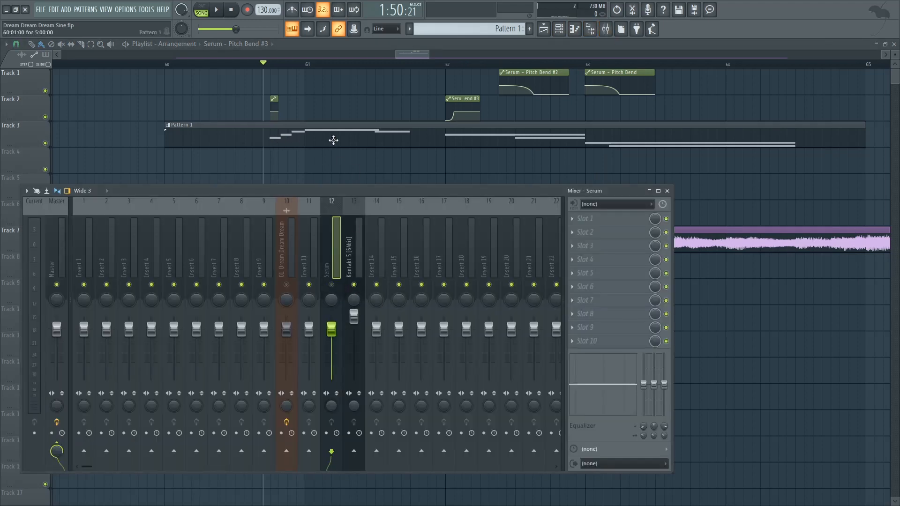
left_click(564, 35)
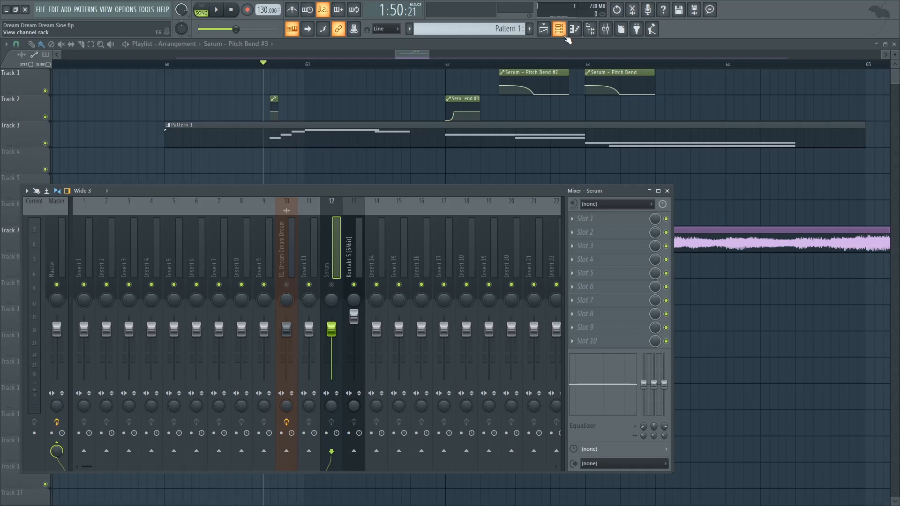
key("space")
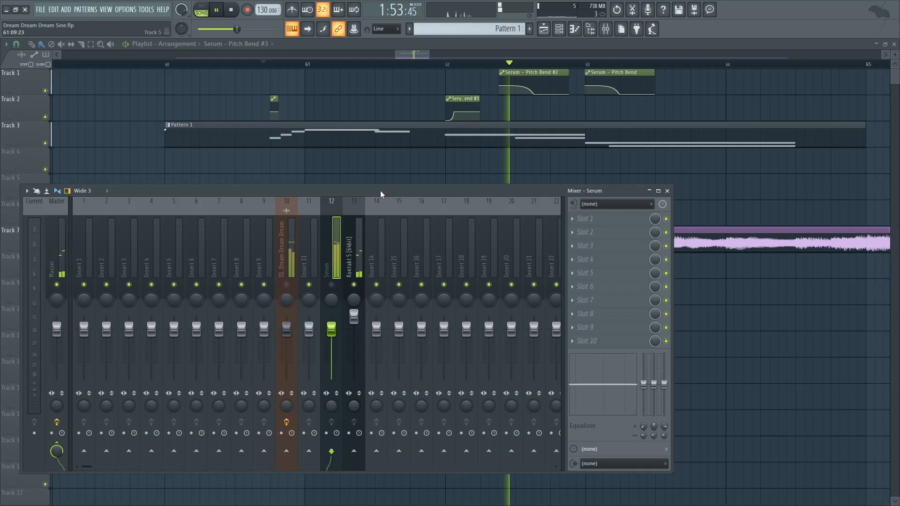
key("space")
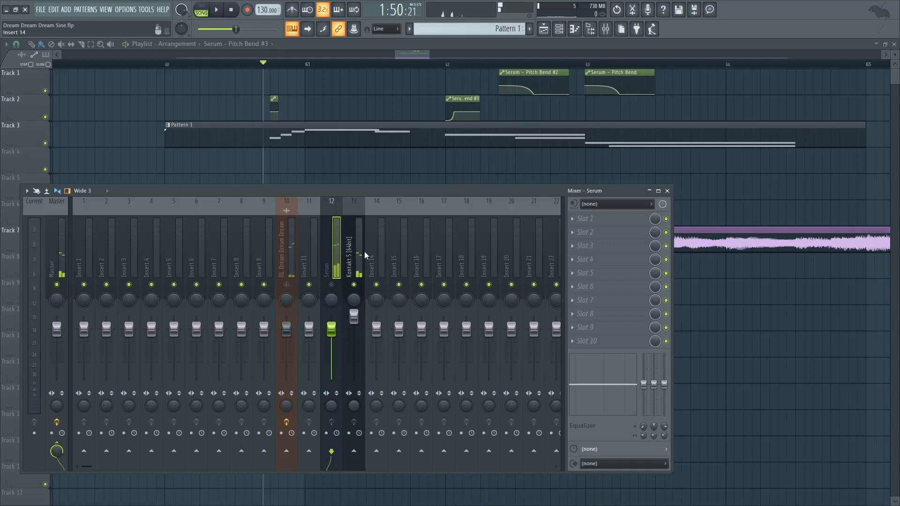
Step: Unmute the Serum mixer track and play the Serum and Kontakt layers together
left_click(338, 287)
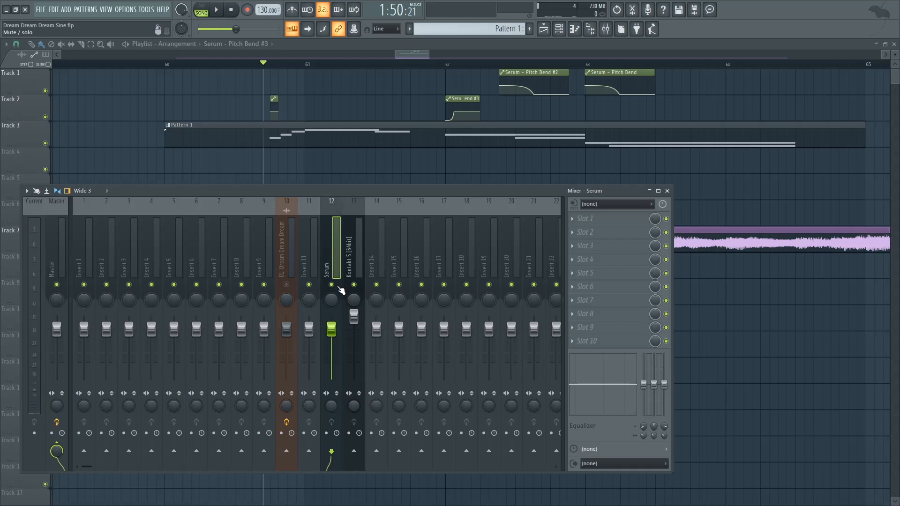
key("space")
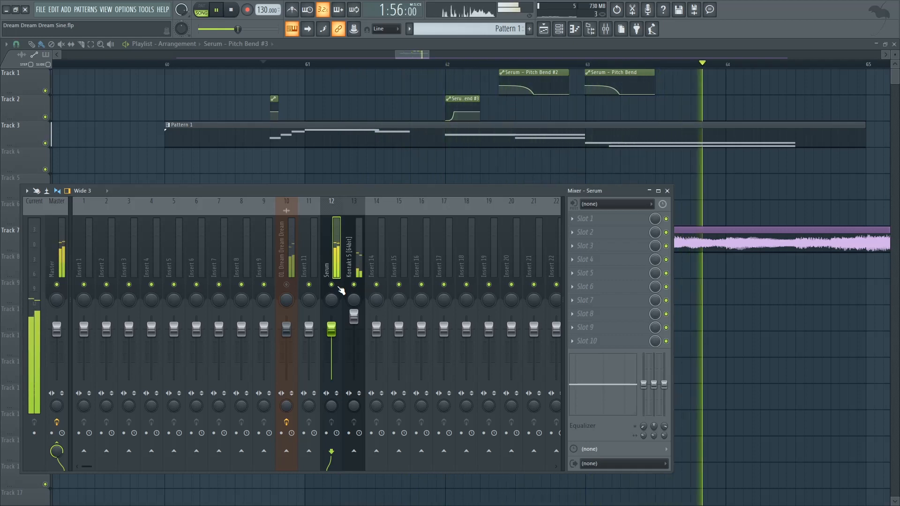
key("space")
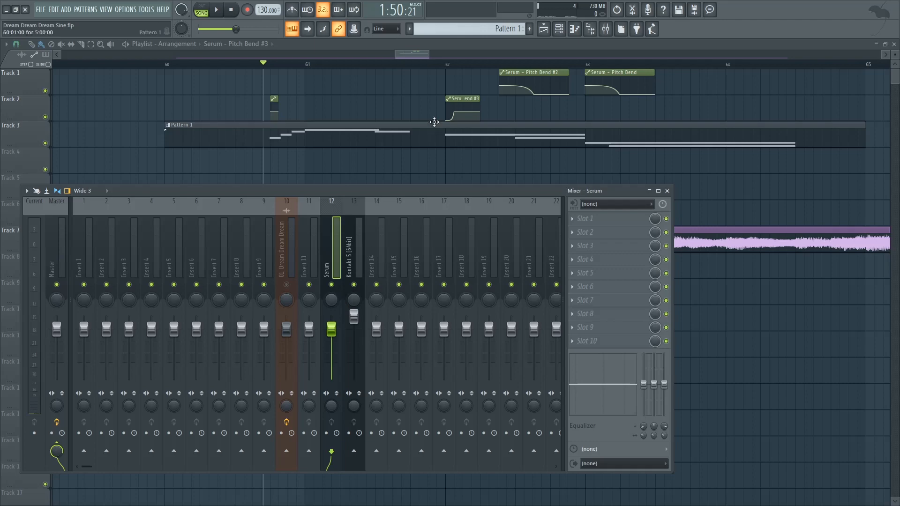
Step: Display the channel rack and the mixer over a wider range of the playlist
left_click_drag(430, 52, 468, 52)
left_click(559, 29)
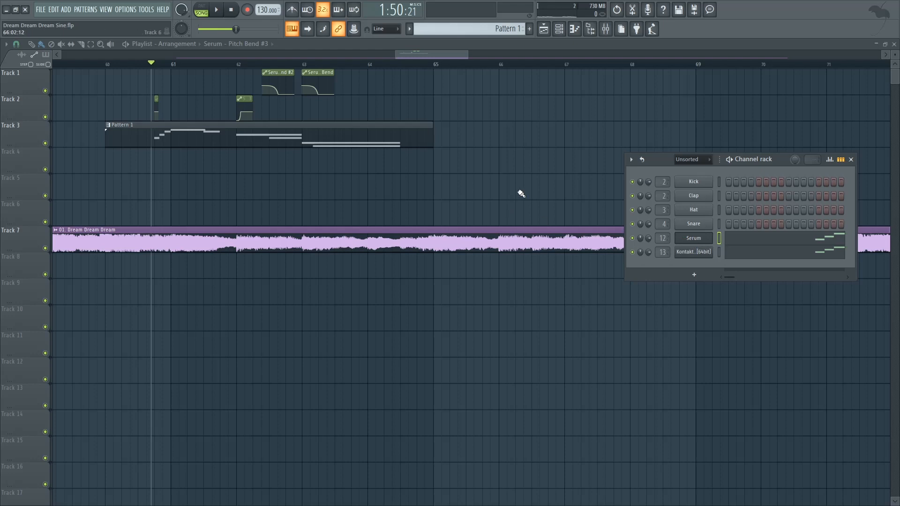
left_click(606, 30)
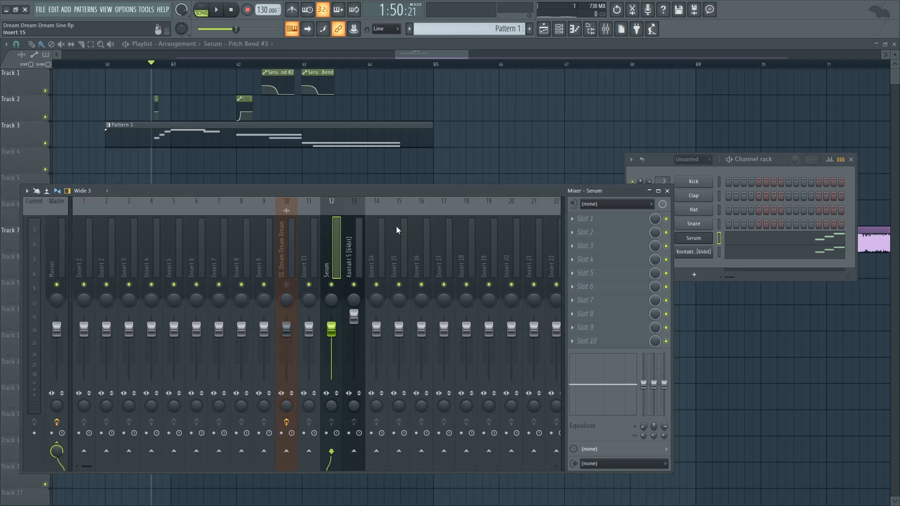